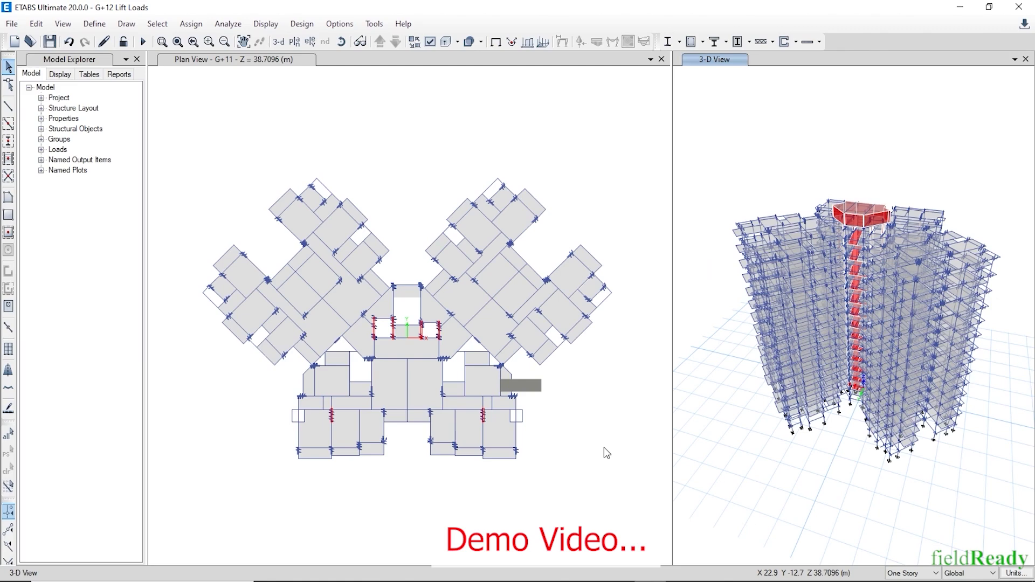
- Switch to the lift pit size workbook and highlight the 6-, 8-, 10-, 13- and 15-person lift rows
mouse_move(694, 574)
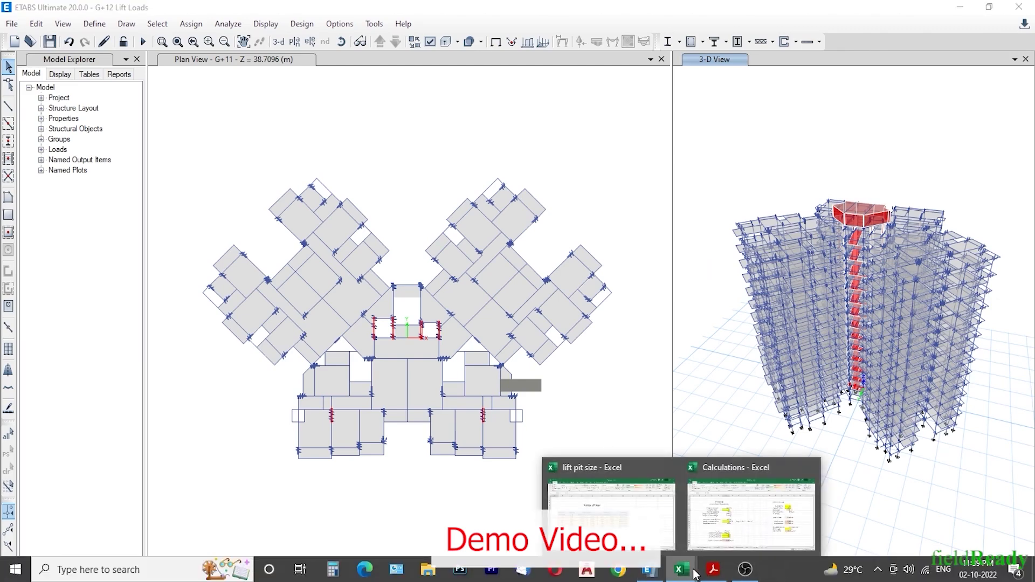
click(610, 512)
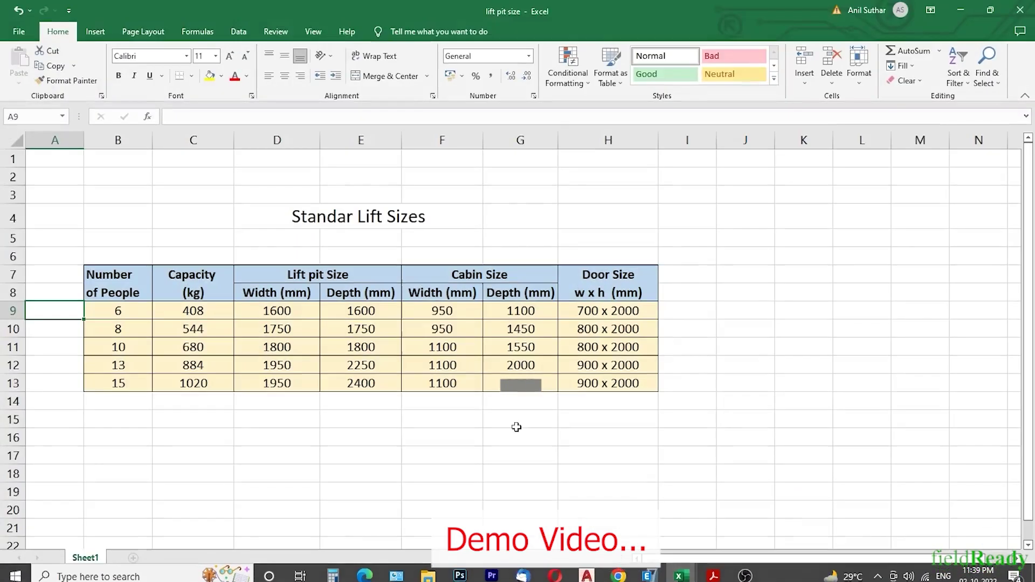
click(14, 310)
click(13, 329)
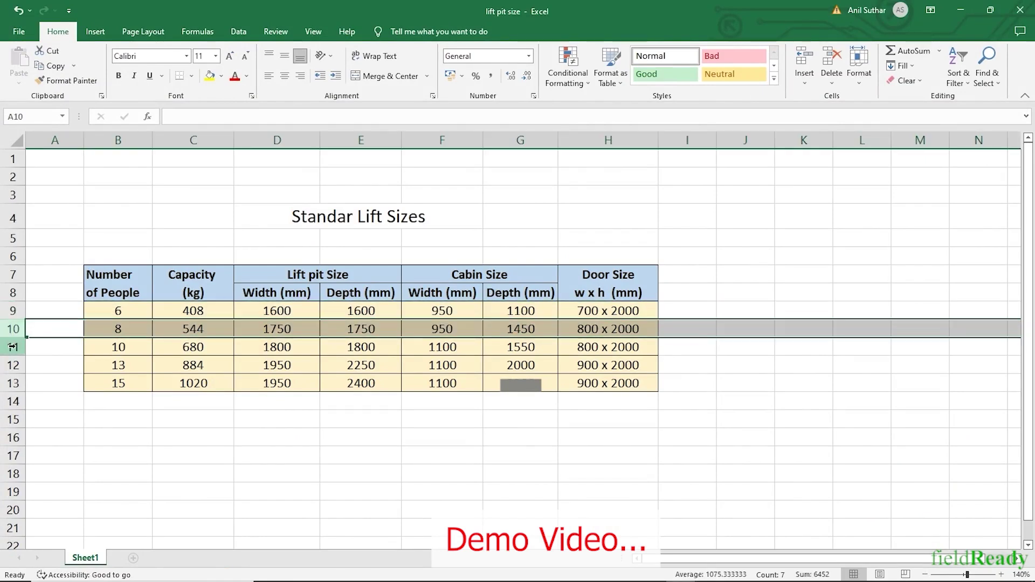
click(13, 346)
click(13, 365)
click(13, 382)
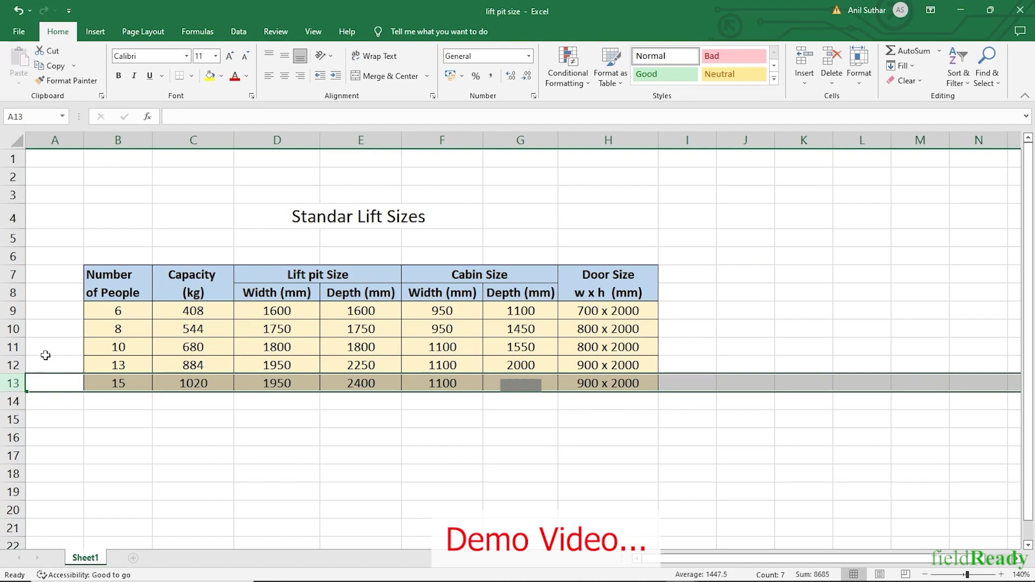
- Highlight the pit width and depth for the 6- and 10-person lifts, then clear the selection
drag(264, 312, 349, 312)
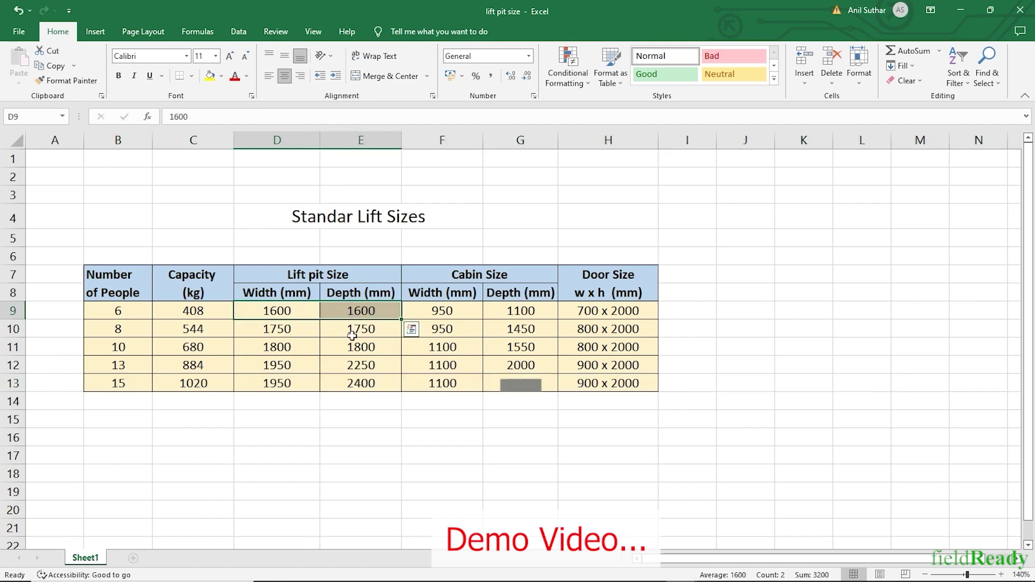
drag(269, 350, 343, 350)
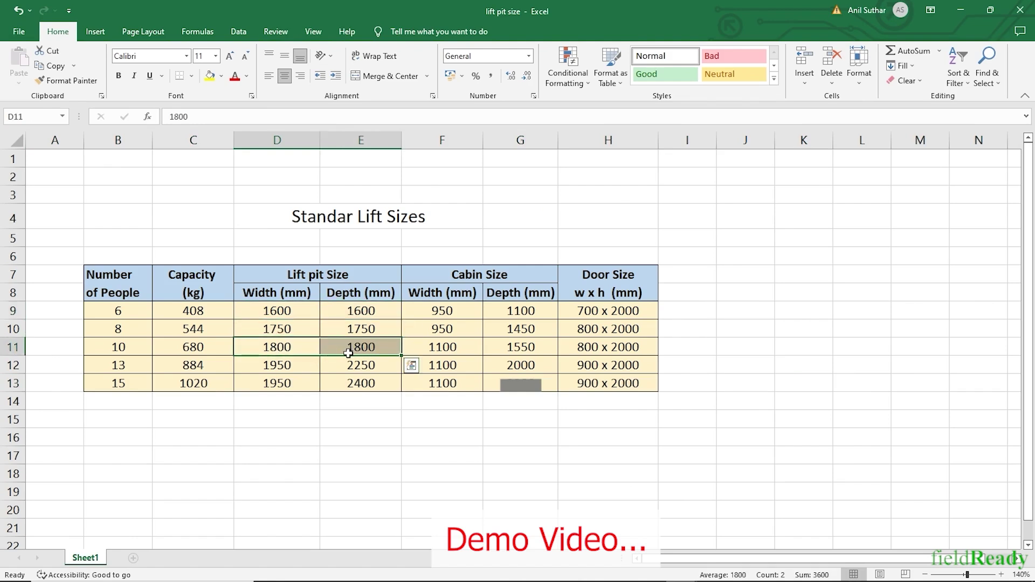
click(11, 366)
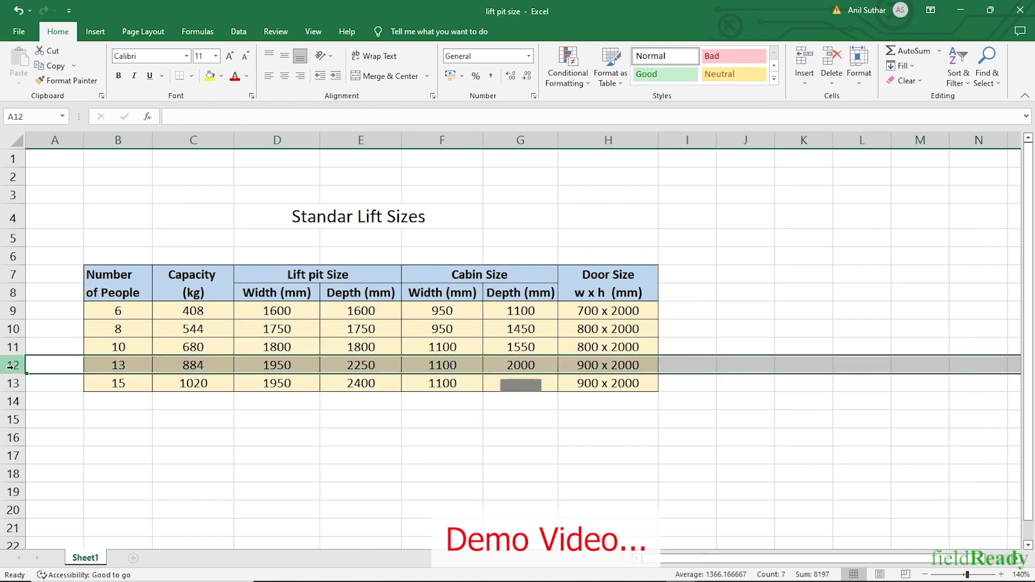
click(65, 369)
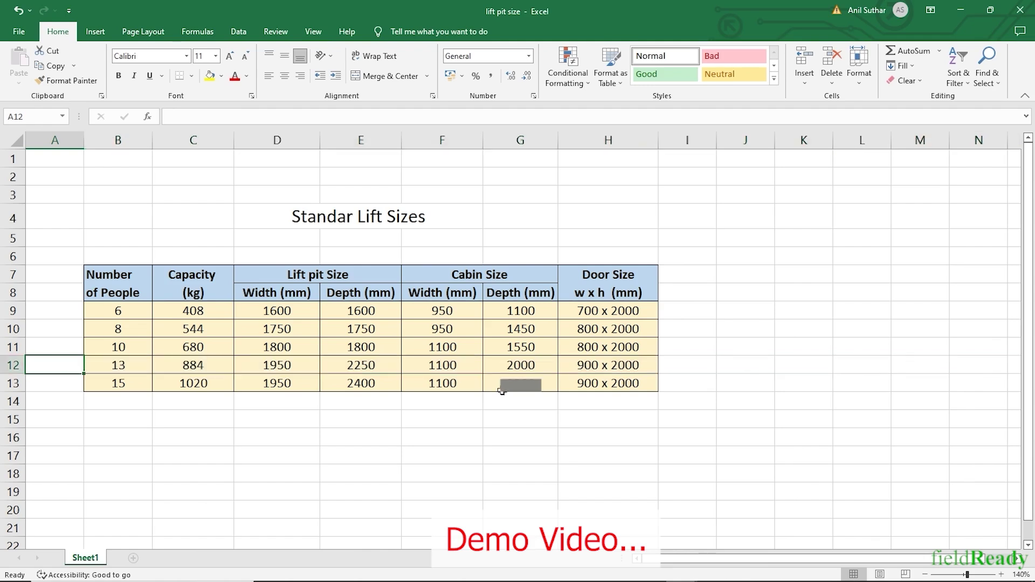
- Return to ETABS, minimize it, and reselect the 6- and 8-person lift rows
click(648, 570)
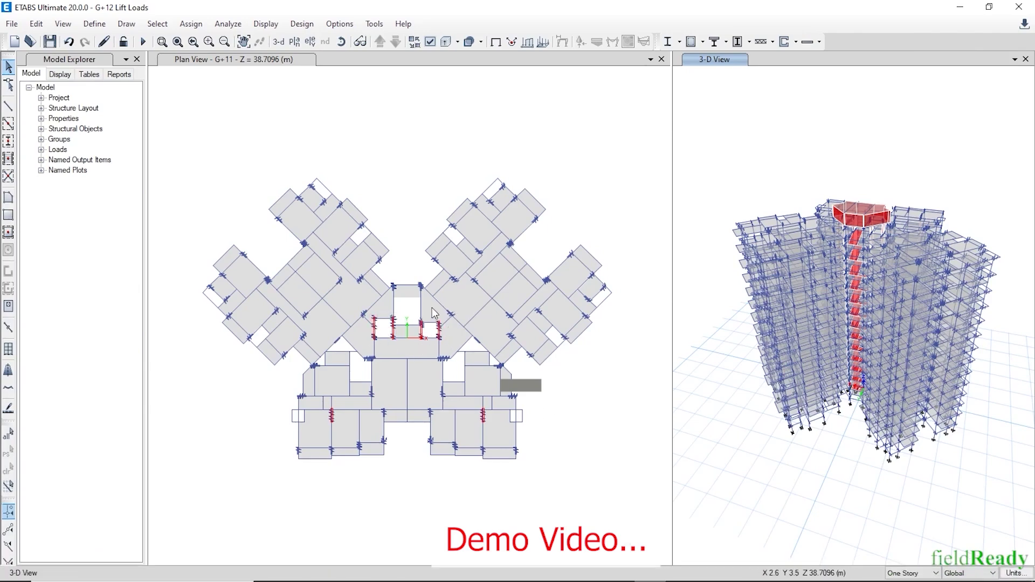
click(960, 10)
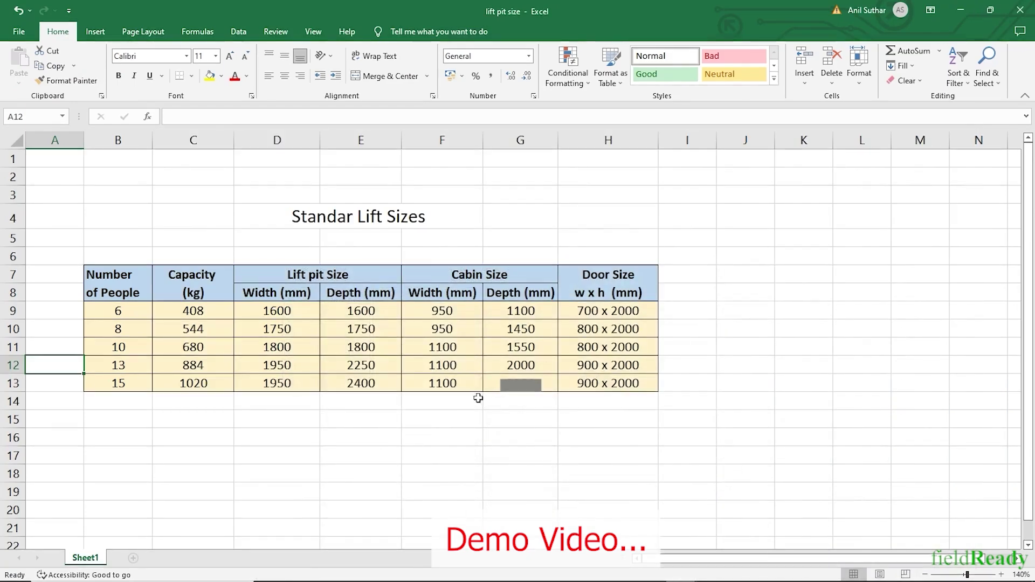
click(20, 311)
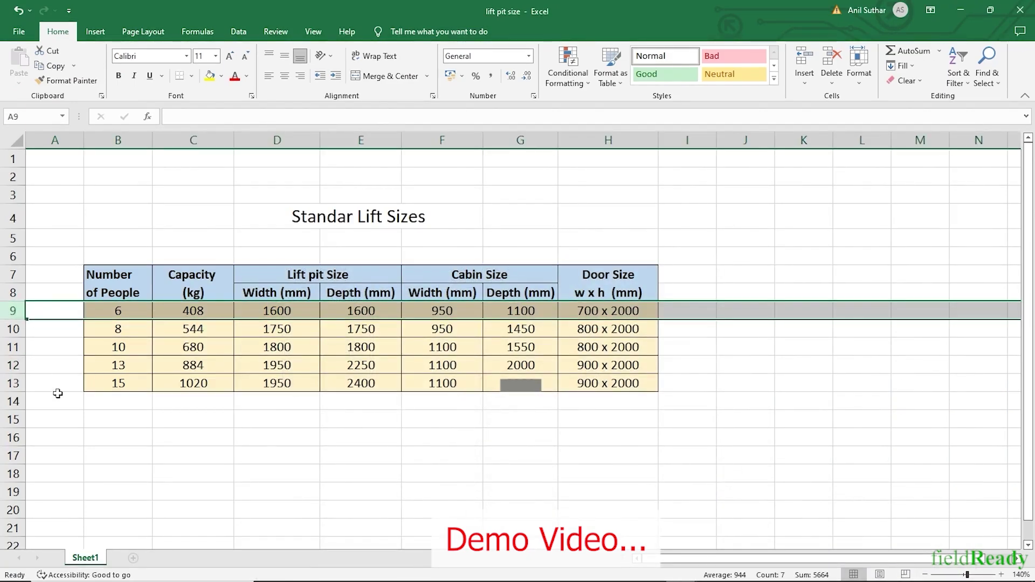
click(12, 329)
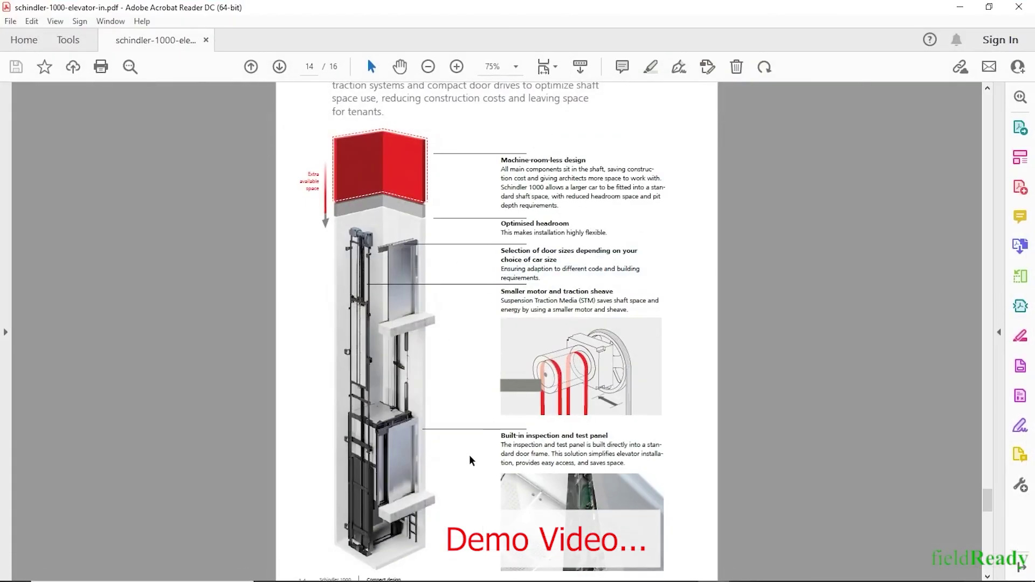
scroll(481, 478, down, 12)
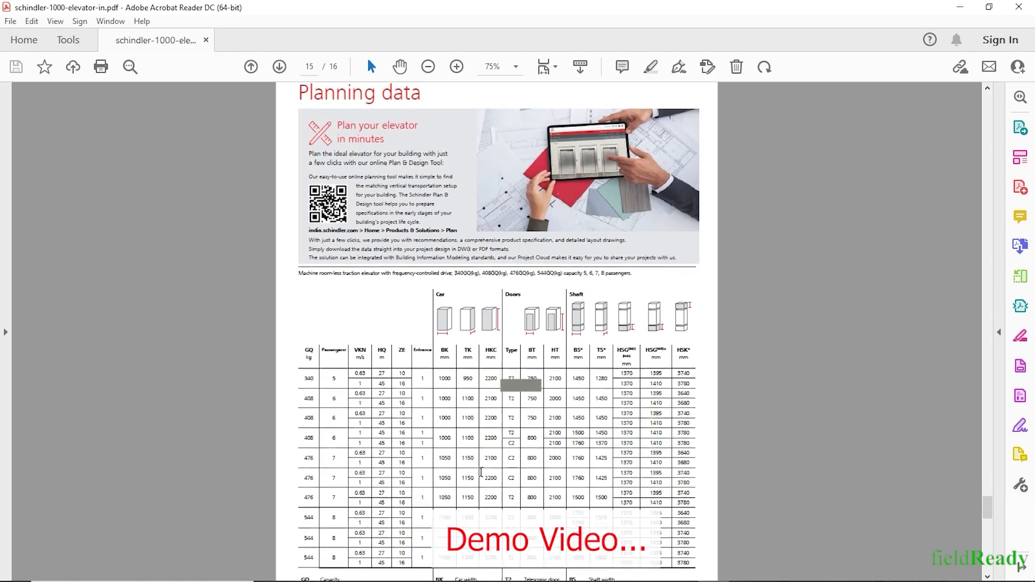
drag(325, 317, 626, 380)
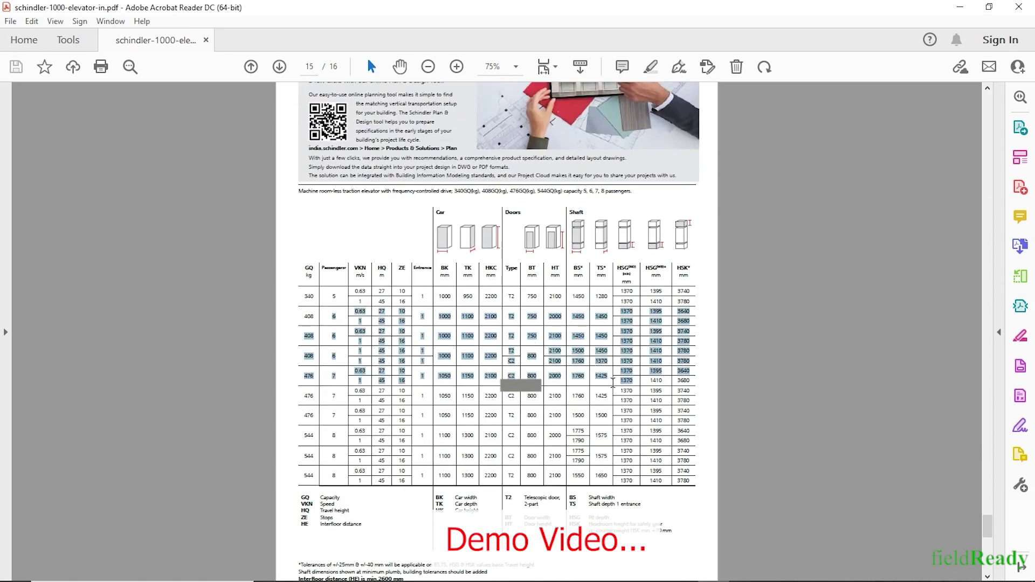
scroll(480, 312, up, 10)
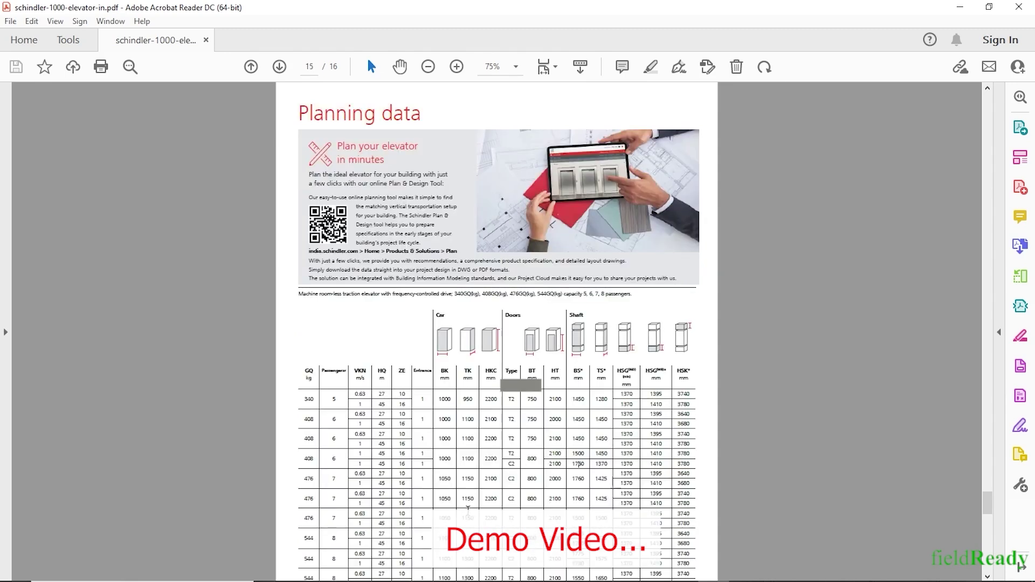
scroll(468, 508, down, 3)
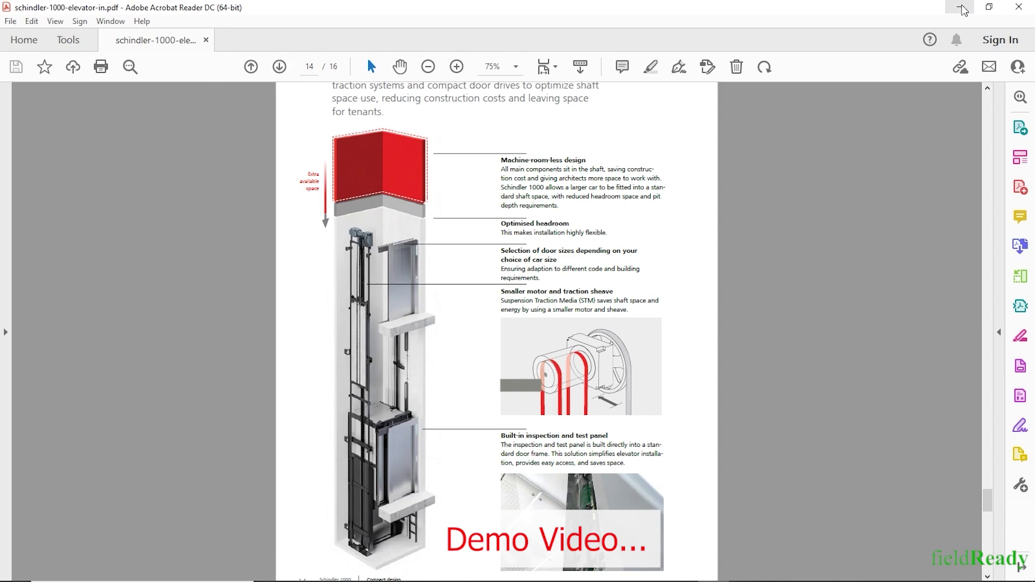
click(962, 8)
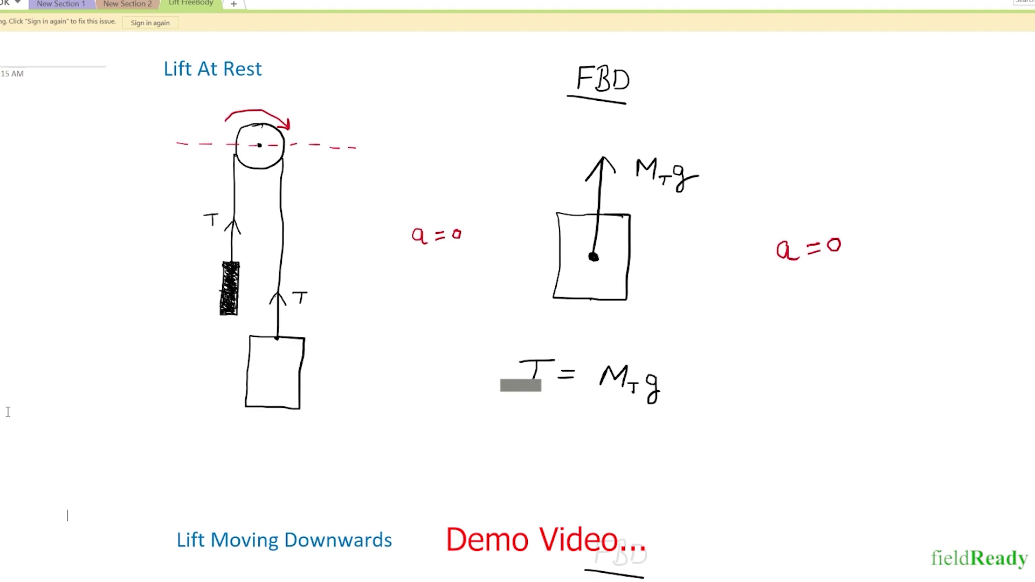
- Scroll down the Lift FreeBody page to the Lift Moving Upwards diagram ending in T = MT(g+a)
scroll(8, 412, down, 8)
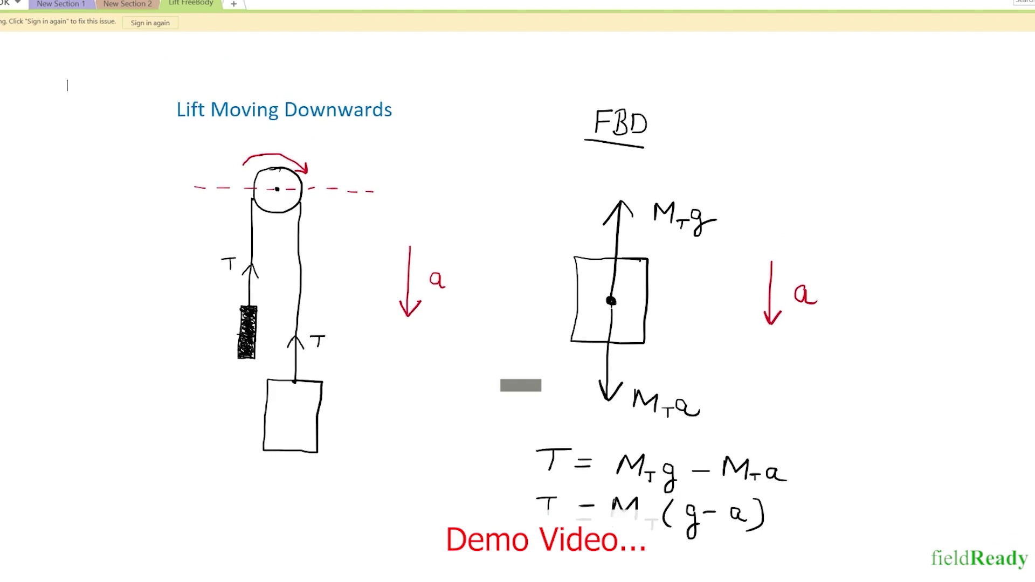
scroll(69, 86, down, 3)
scroll(518, 302, down, 5)
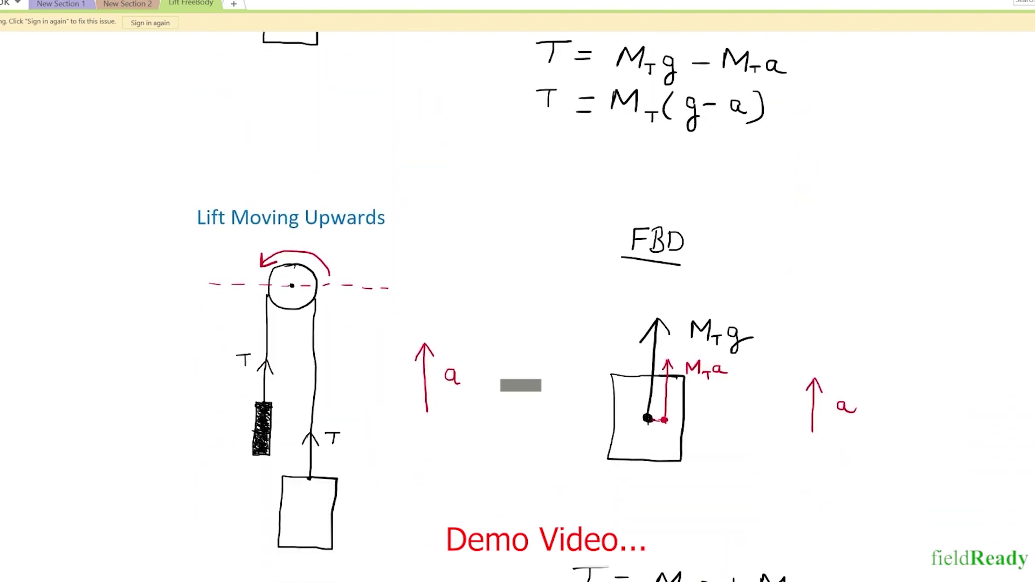
scroll(517, 302, down, 2)
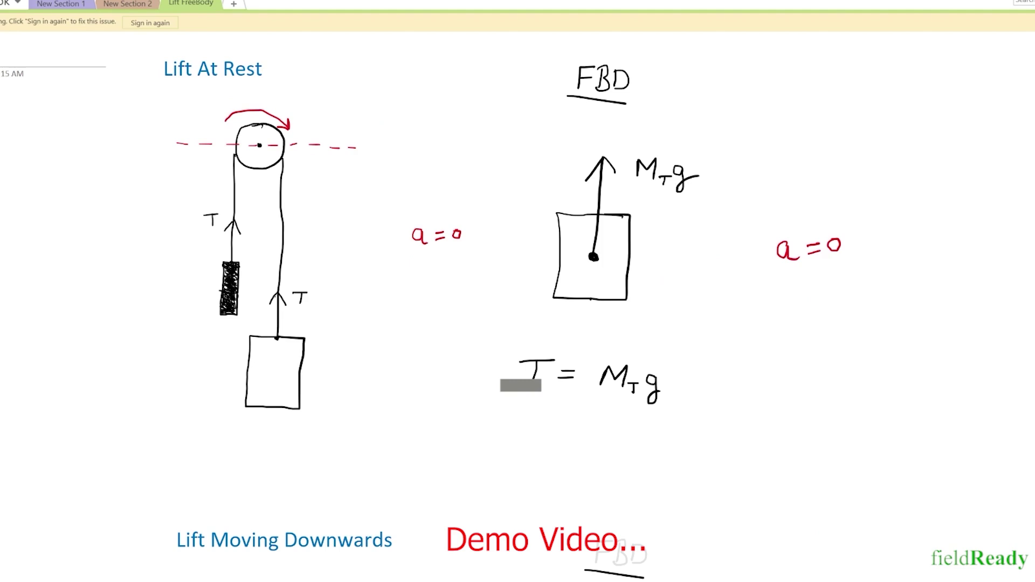
- Scroll further through the Lift Moving Downwards and Upwards free-body sections
scroll(420, 307, down, 5)
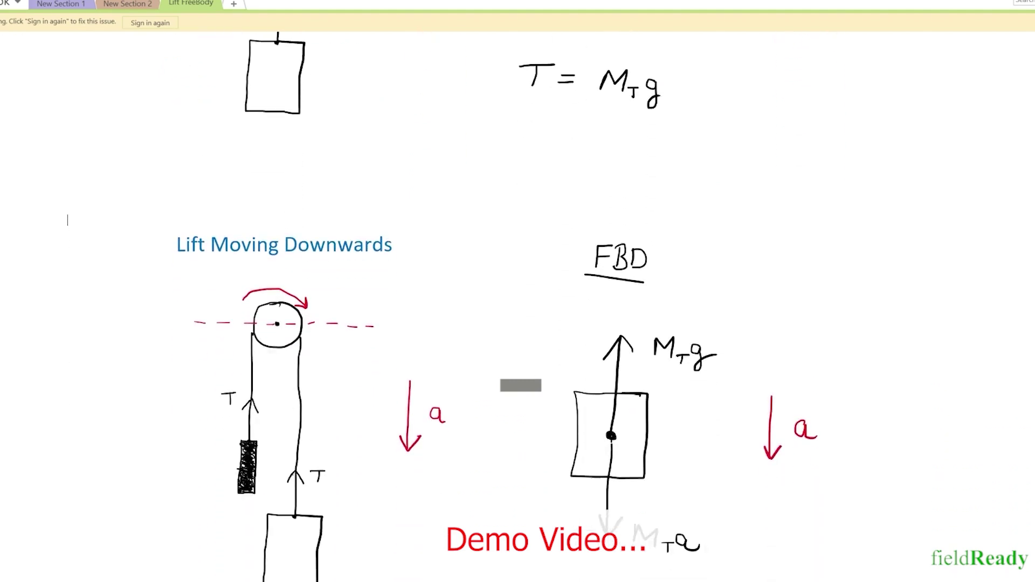
scroll(421, 307, down, 3)
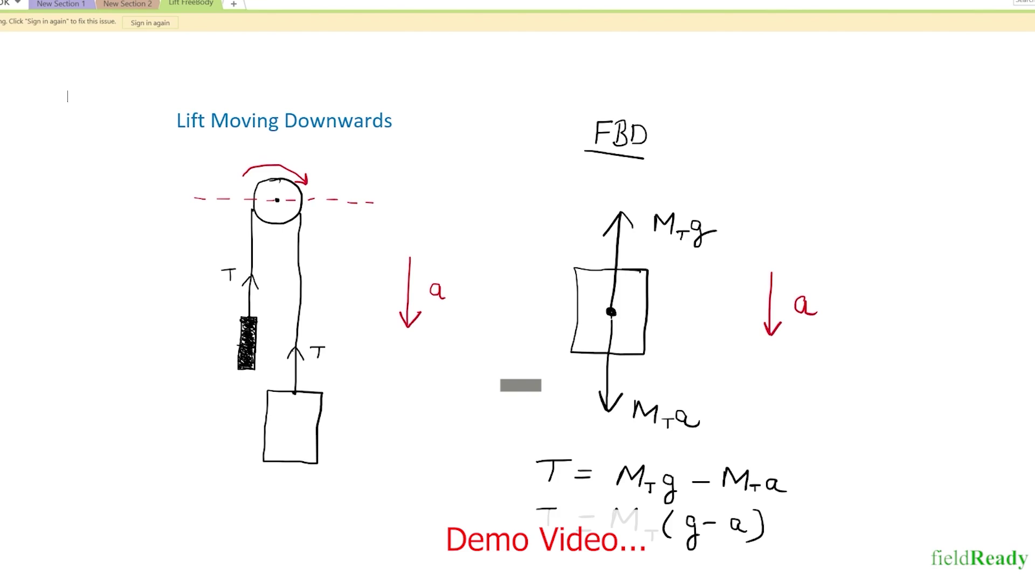
scroll(517, 302, down, 8)
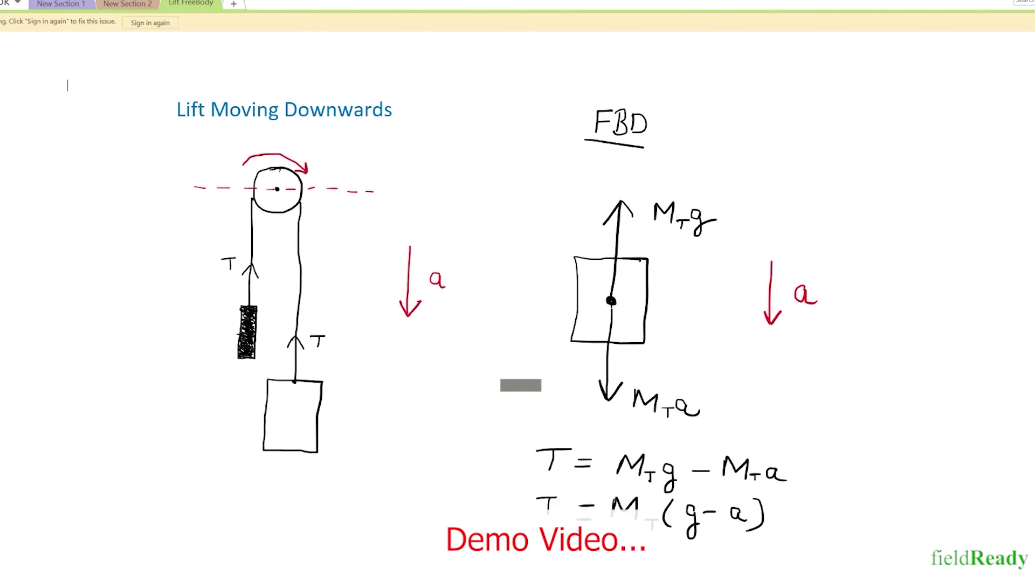
scroll(517, 302, down, 3)
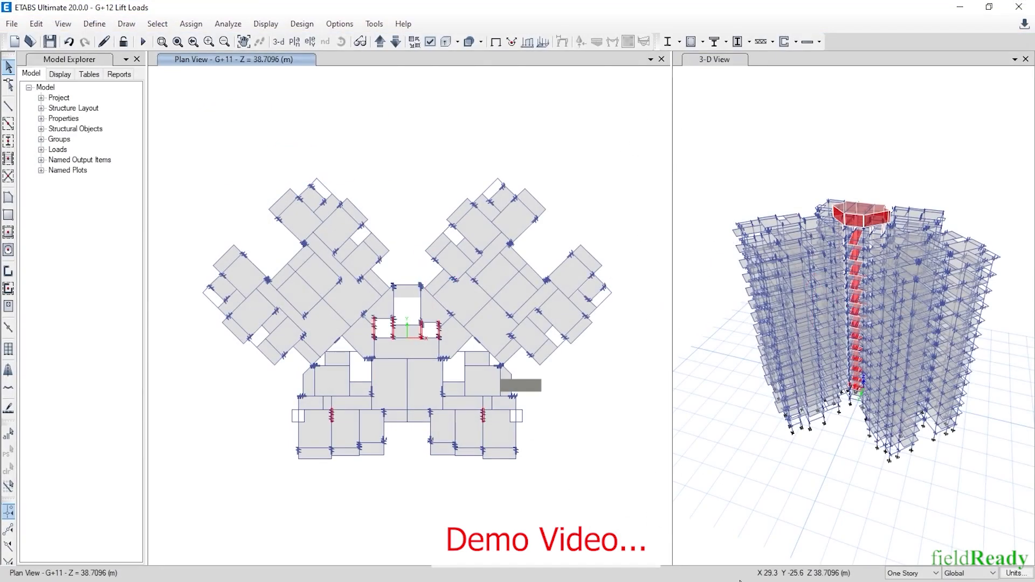
- Bring the Calculations workbook forward from the taskbar's Excel previews
key(super)
mouse_move(683, 573)
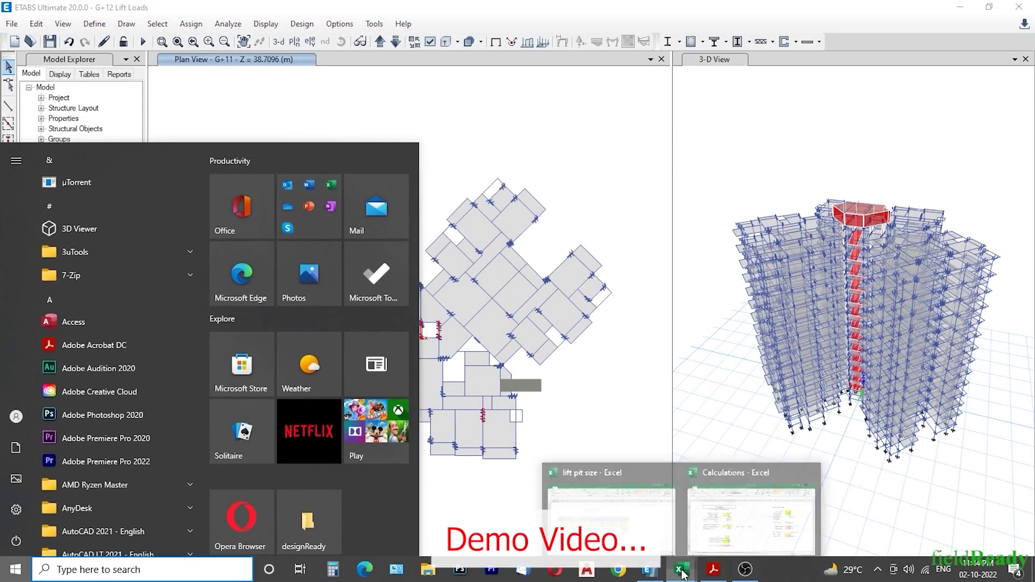
click(725, 528)
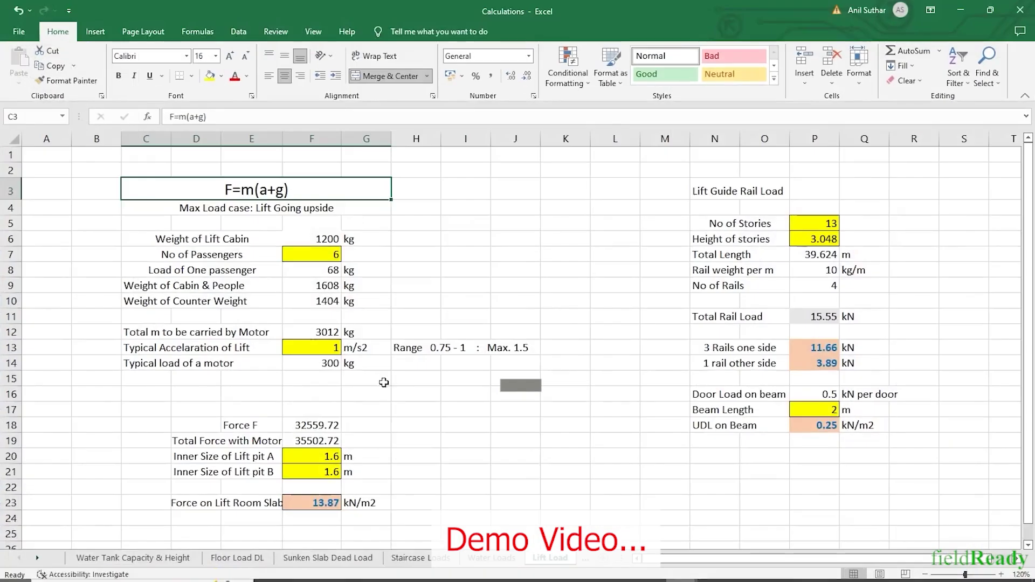
click(86, 276)
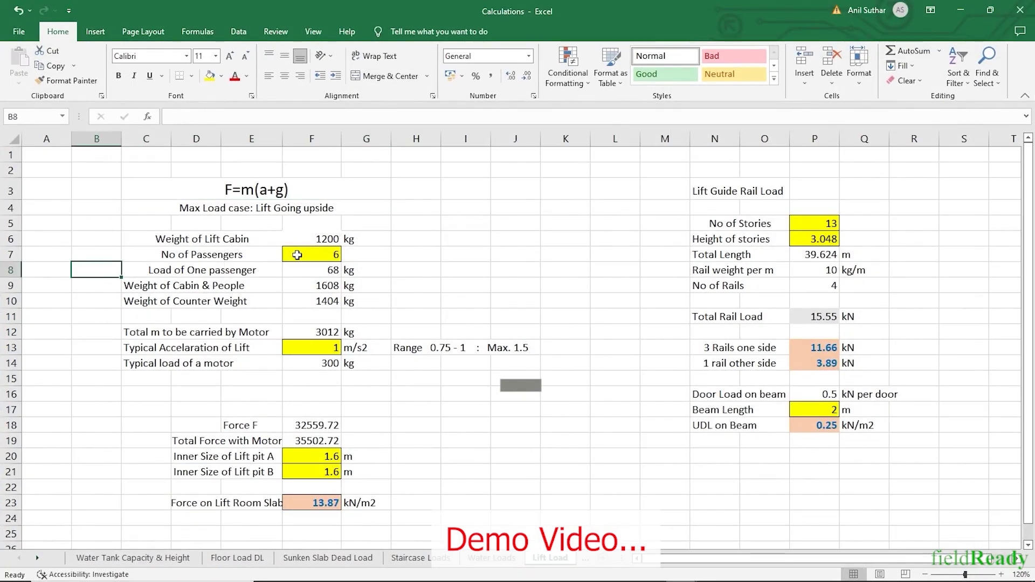
- Check the inputs: 6 passengers, typical lift acceleration, and lift pit inner sizes A and B
click(297, 254)
click(293, 346)
click(311, 457)
click(312, 472)
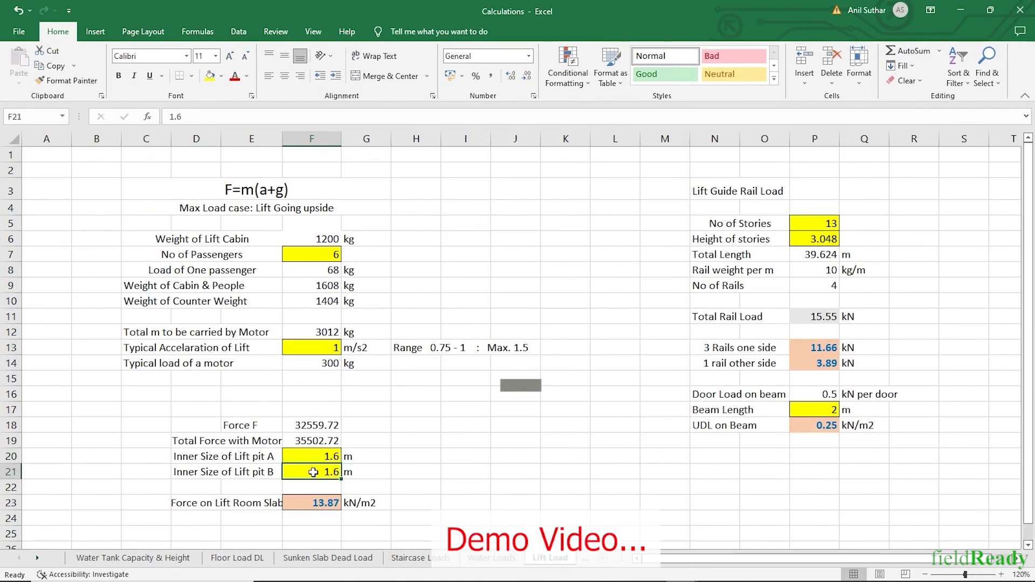
click(297, 254)
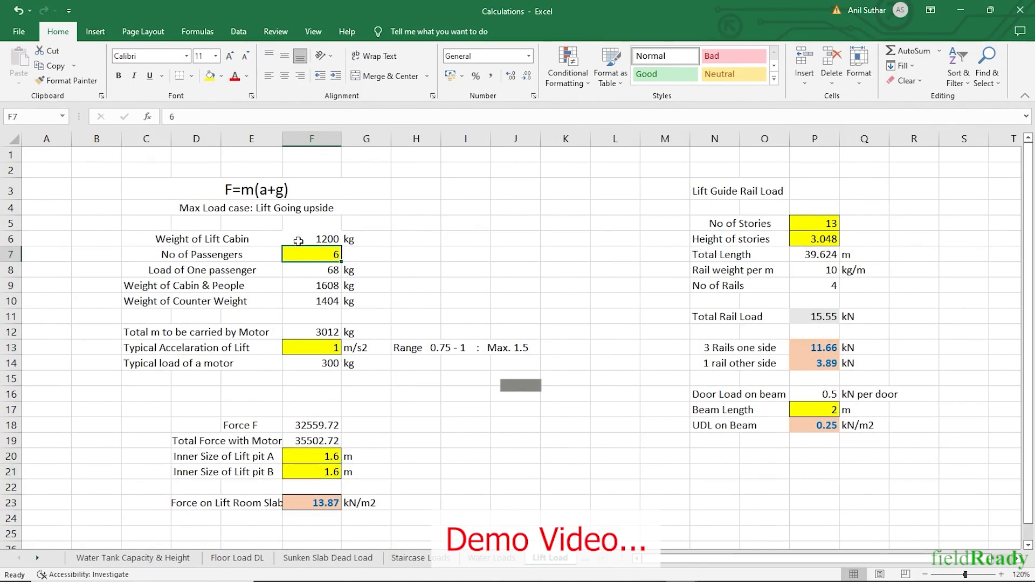